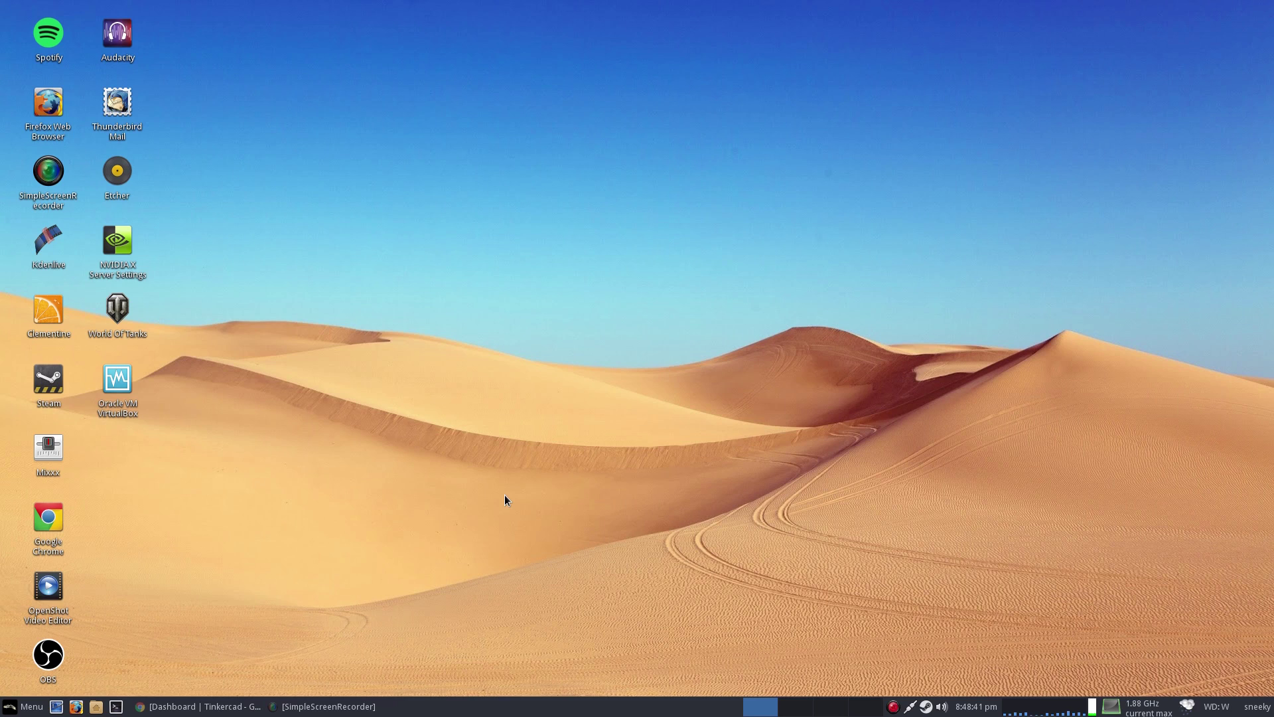
Bring the Tinkercad dashboard with its recent 3D designs to the front.
{"action": "left_click", "coordinate": [178, 706]}
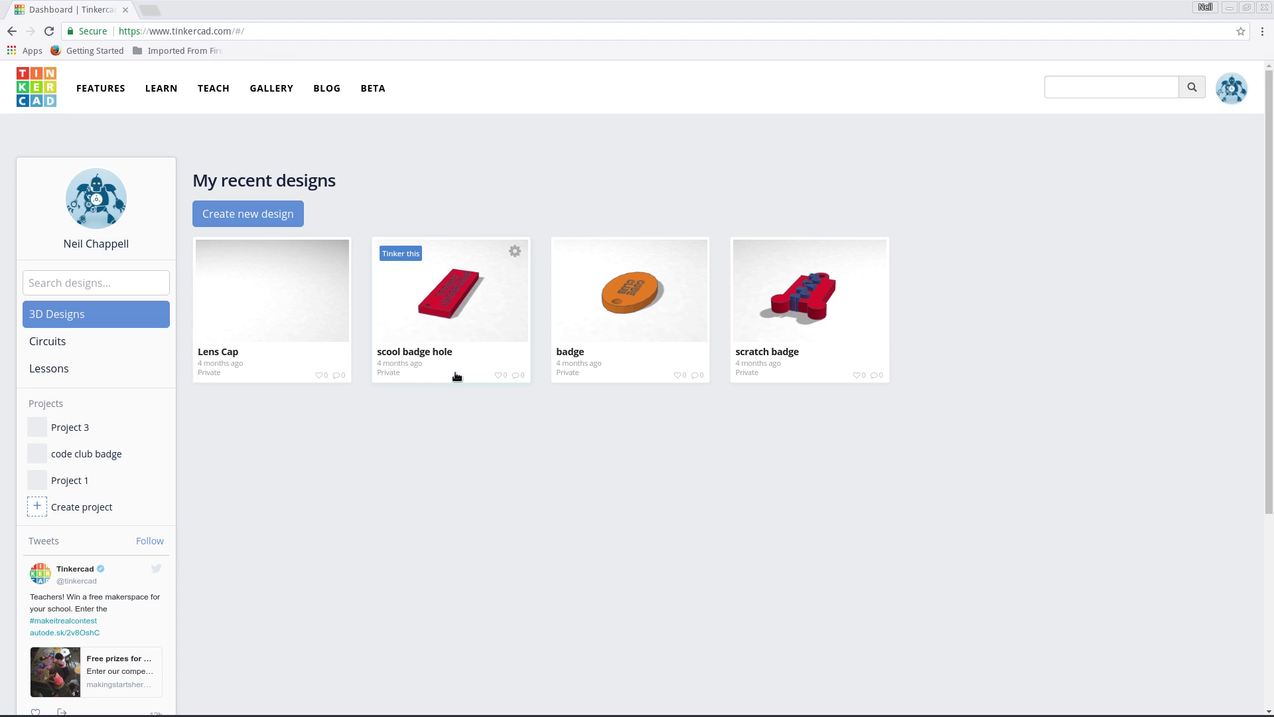
{"action": "mouse_move", "coordinate": [620, 370]}
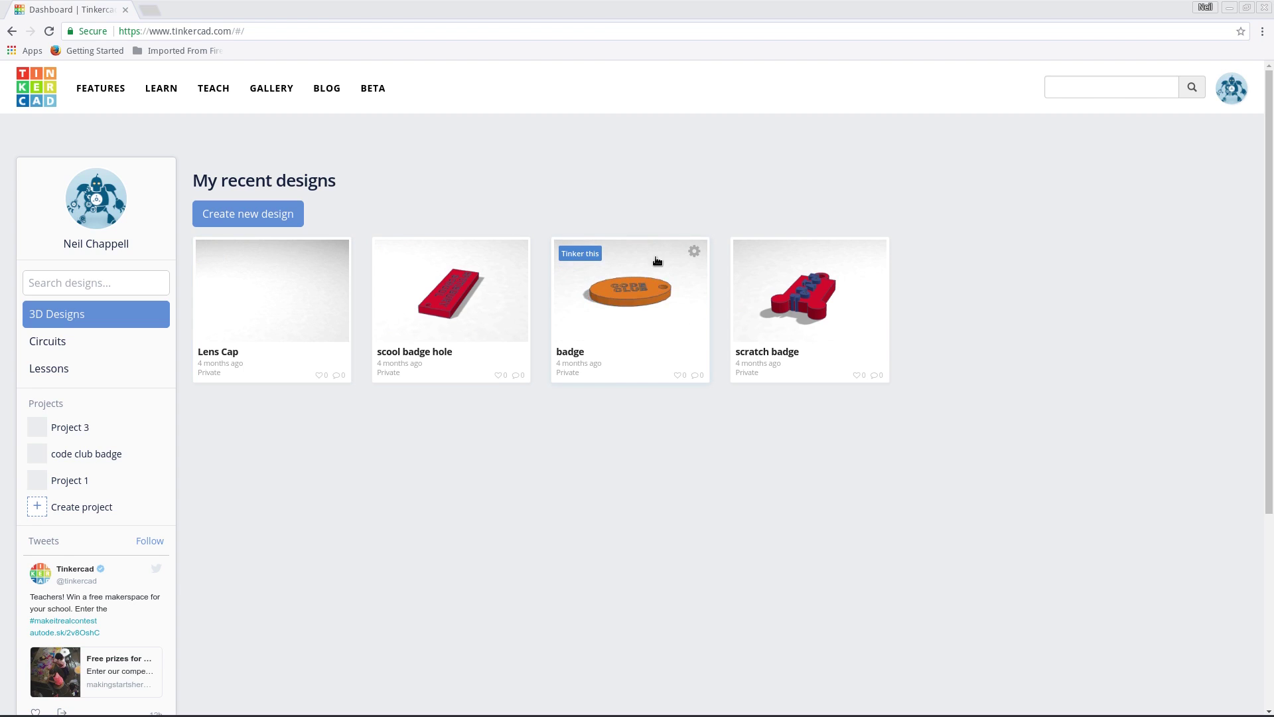
{"action": "mouse_move", "coordinate": [783, 321]}
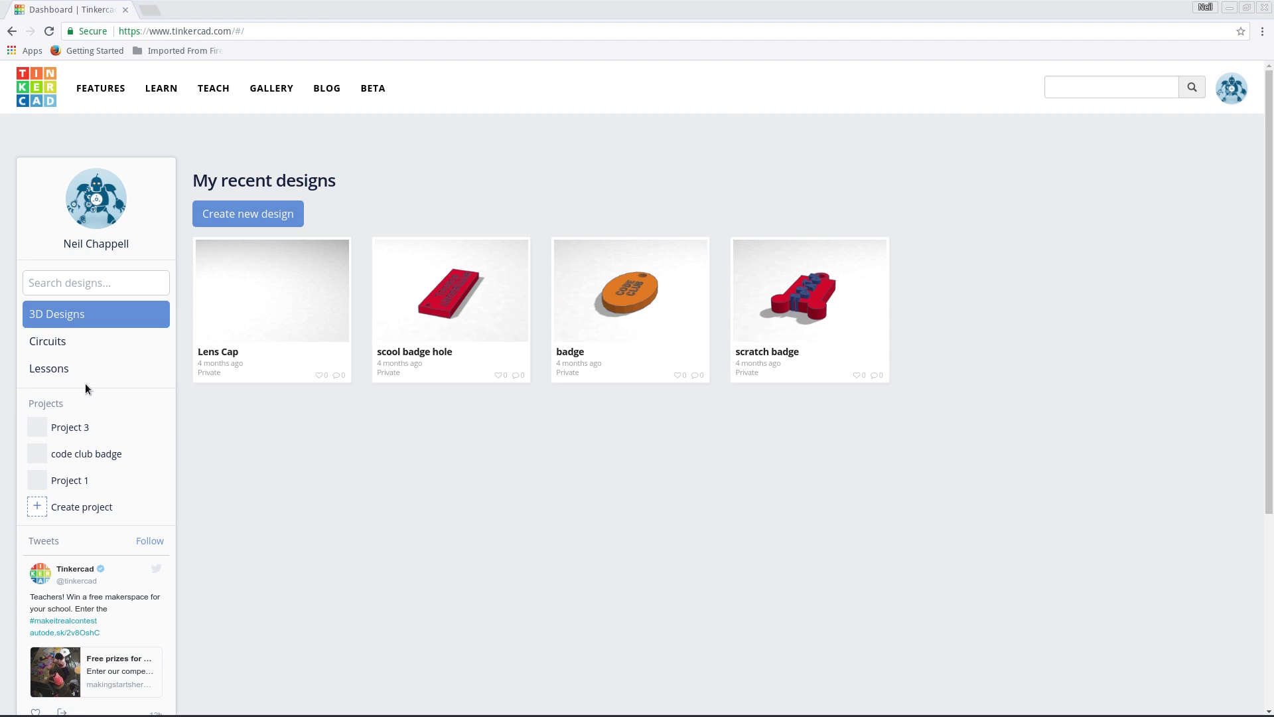
Switch to Circuits, open Start Simulating, and inspect its resistor, LED and coin battery.
{"action": "left_click", "coordinate": [75, 347]}
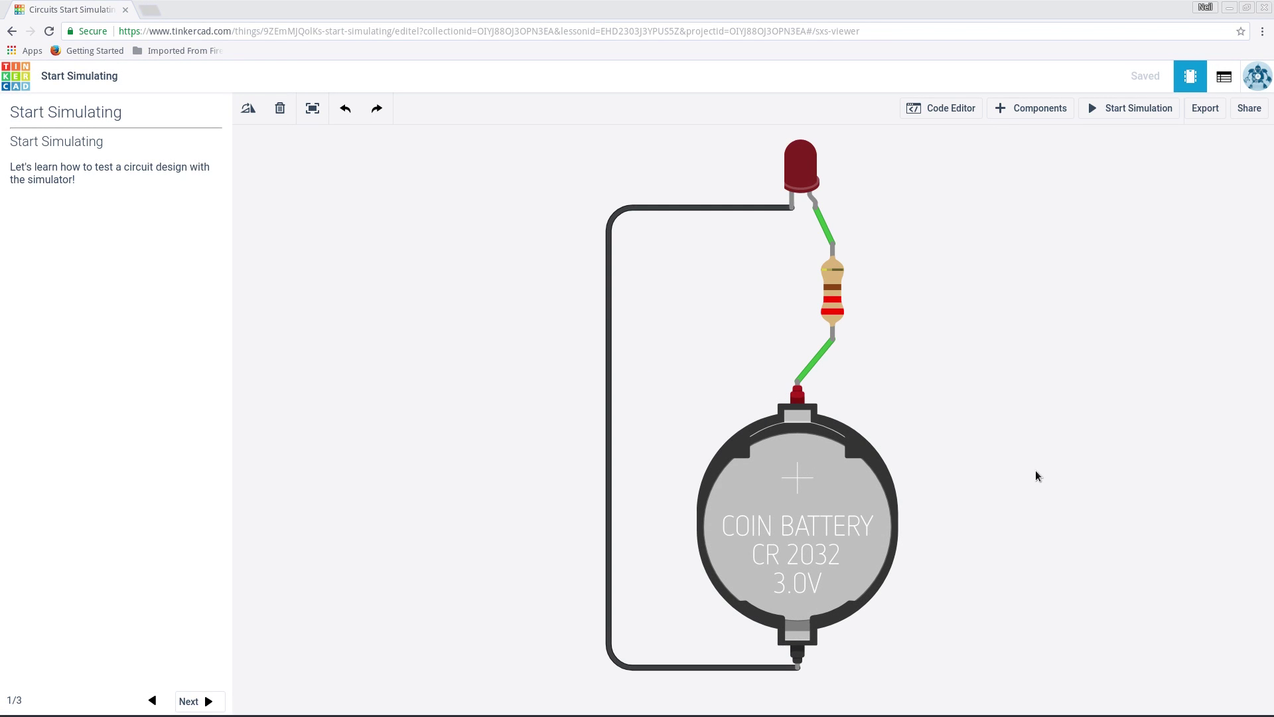
{"action": "scroll", "coordinate": [1035, 471], "scroll_direction": "down", "scroll_amount": 1}
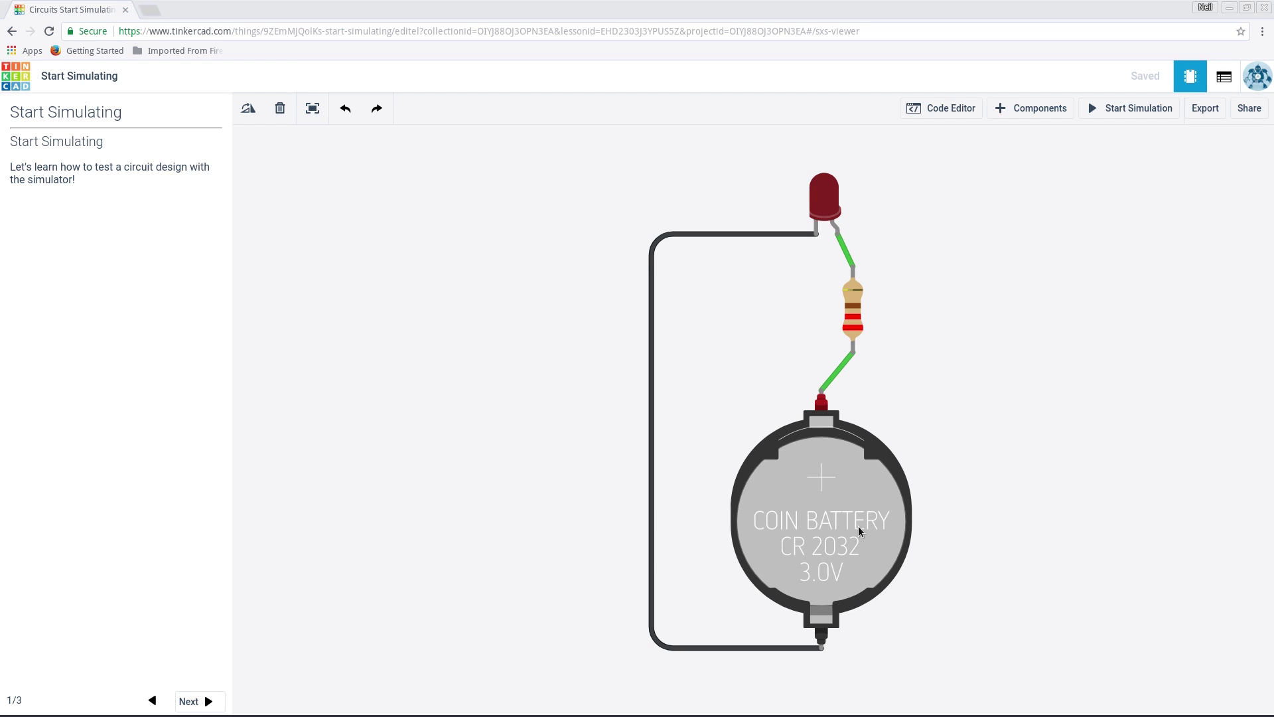
{"action": "left_click", "coordinate": [854, 320]}
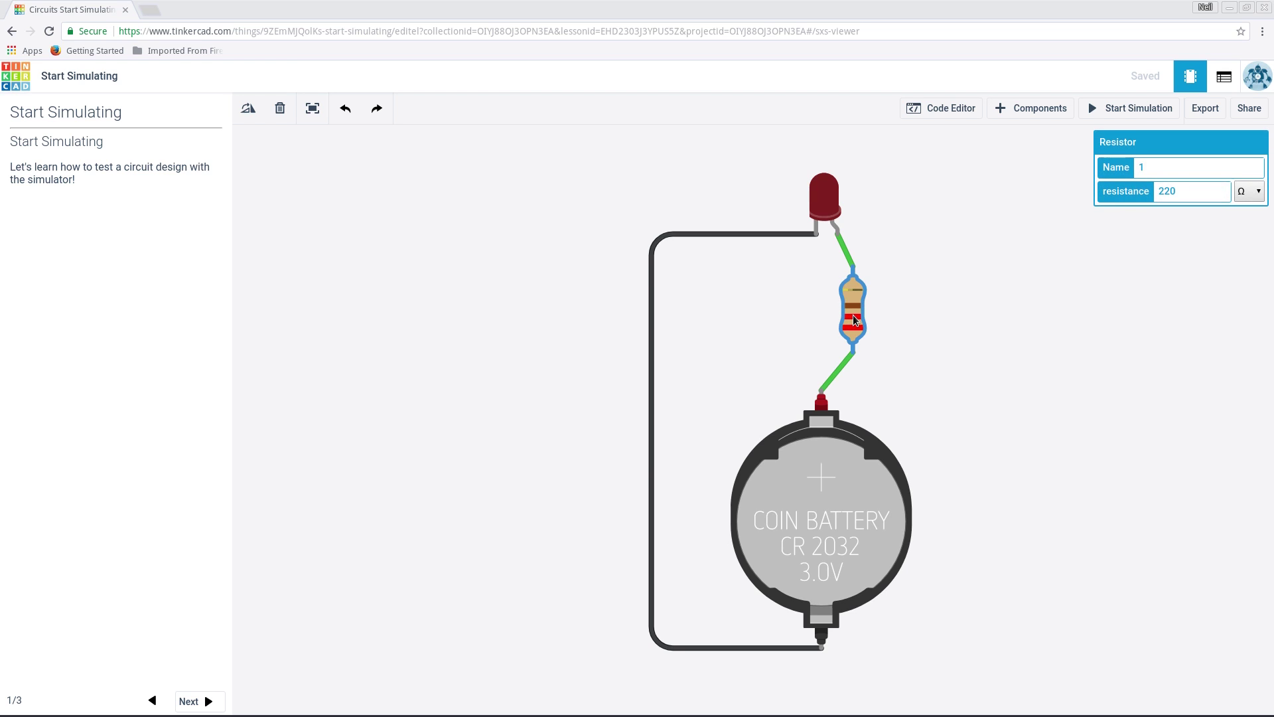
{"action": "left_click", "coordinate": [1085, 285]}
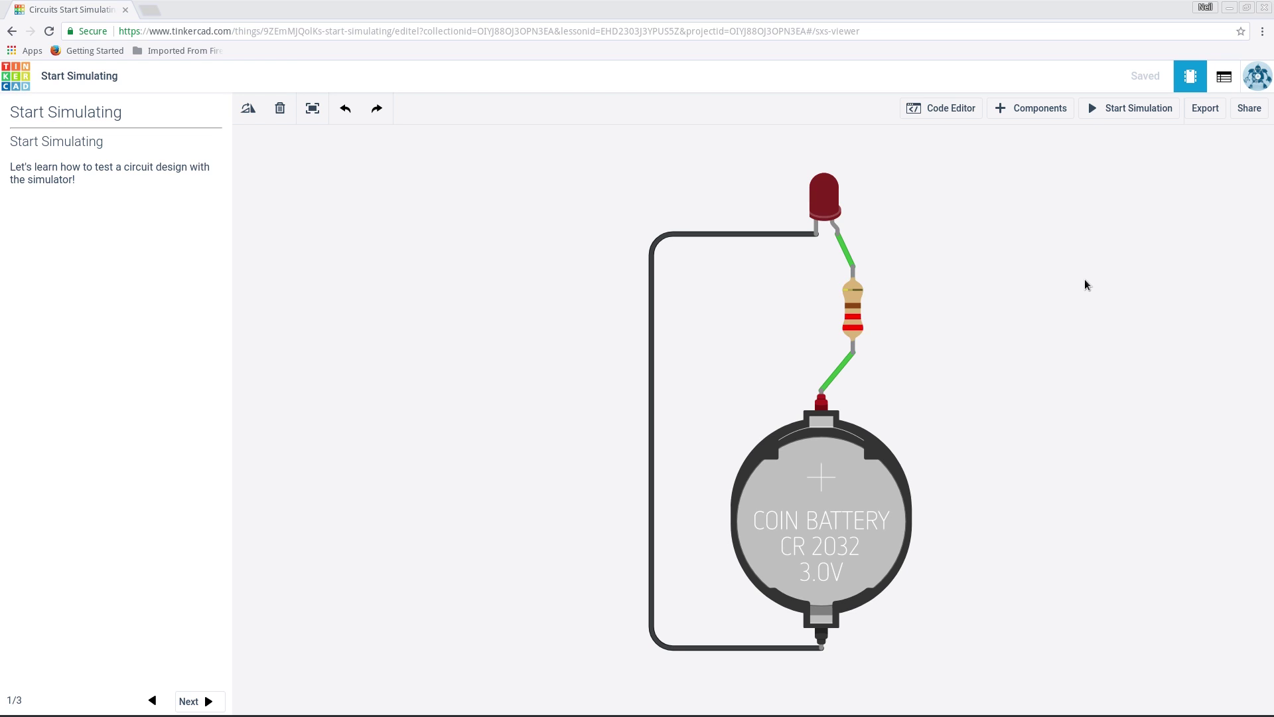
{"action": "left_click", "coordinate": [825, 202]}
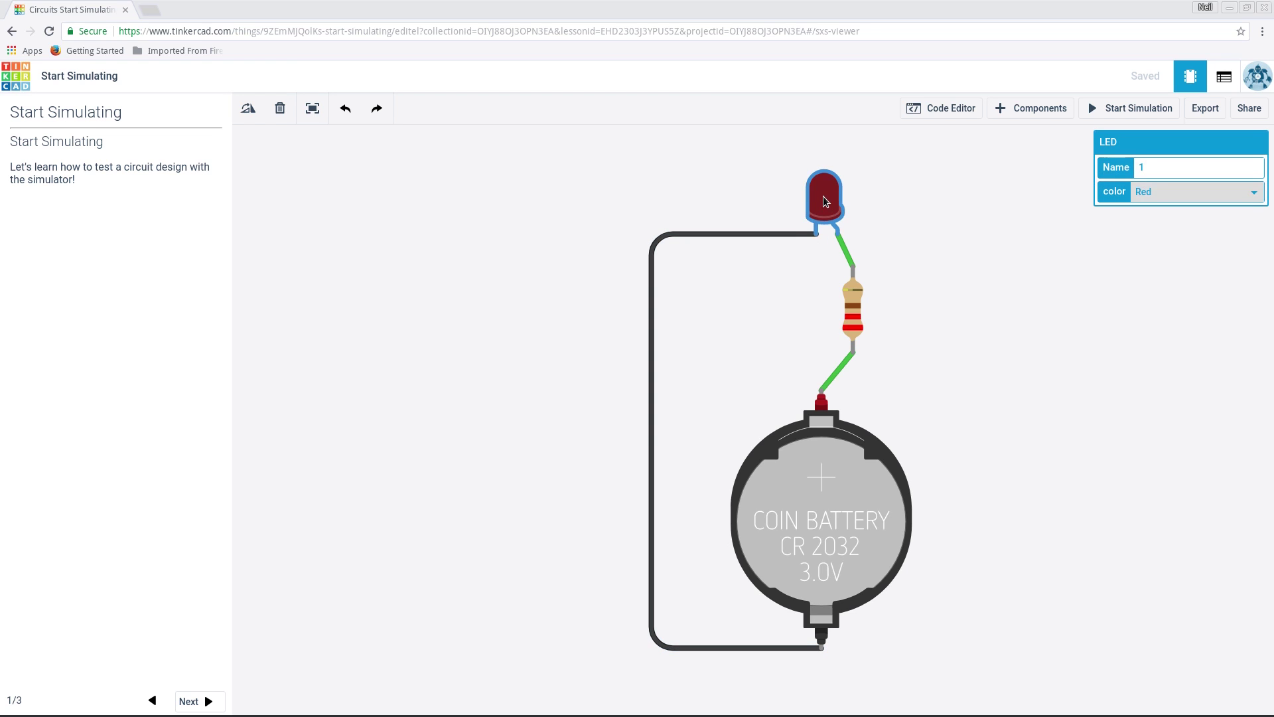
{"action": "left_click", "coordinate": [993, 303]}
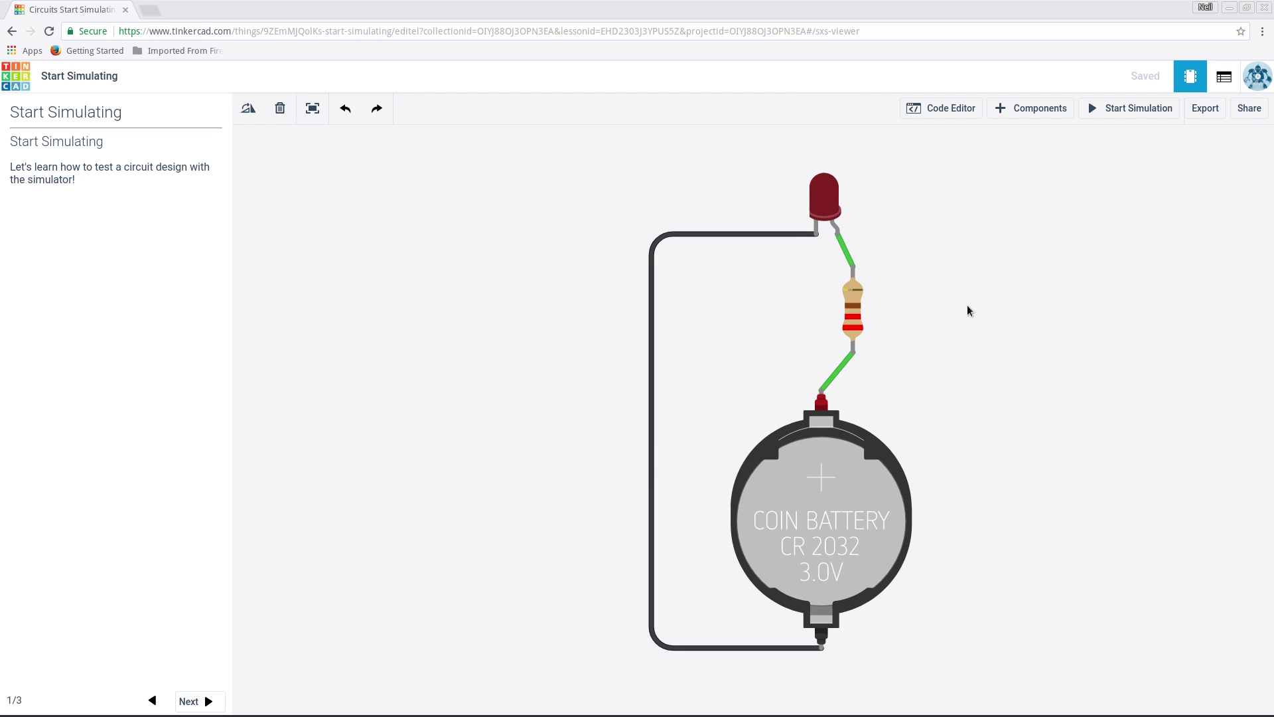
{"action": "left_click", "coordinate": [816, 550]}
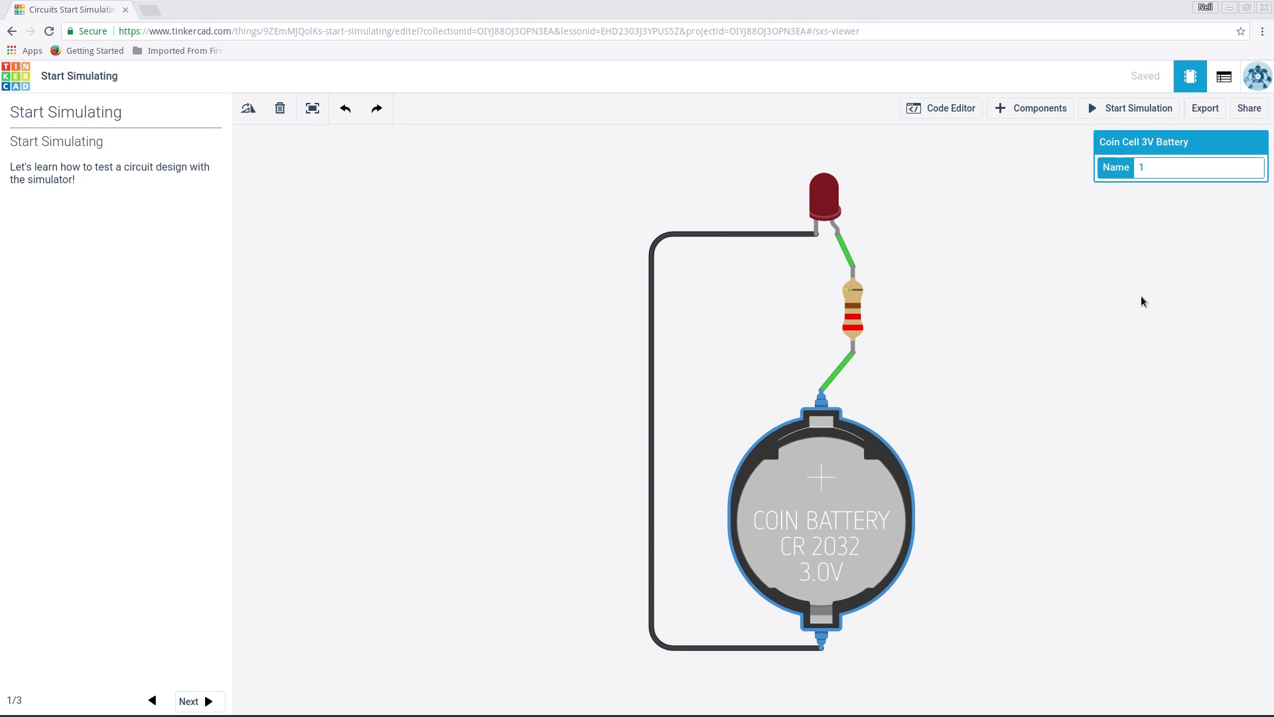
{"action": "left_click", "coordinate": [1065, 345]}
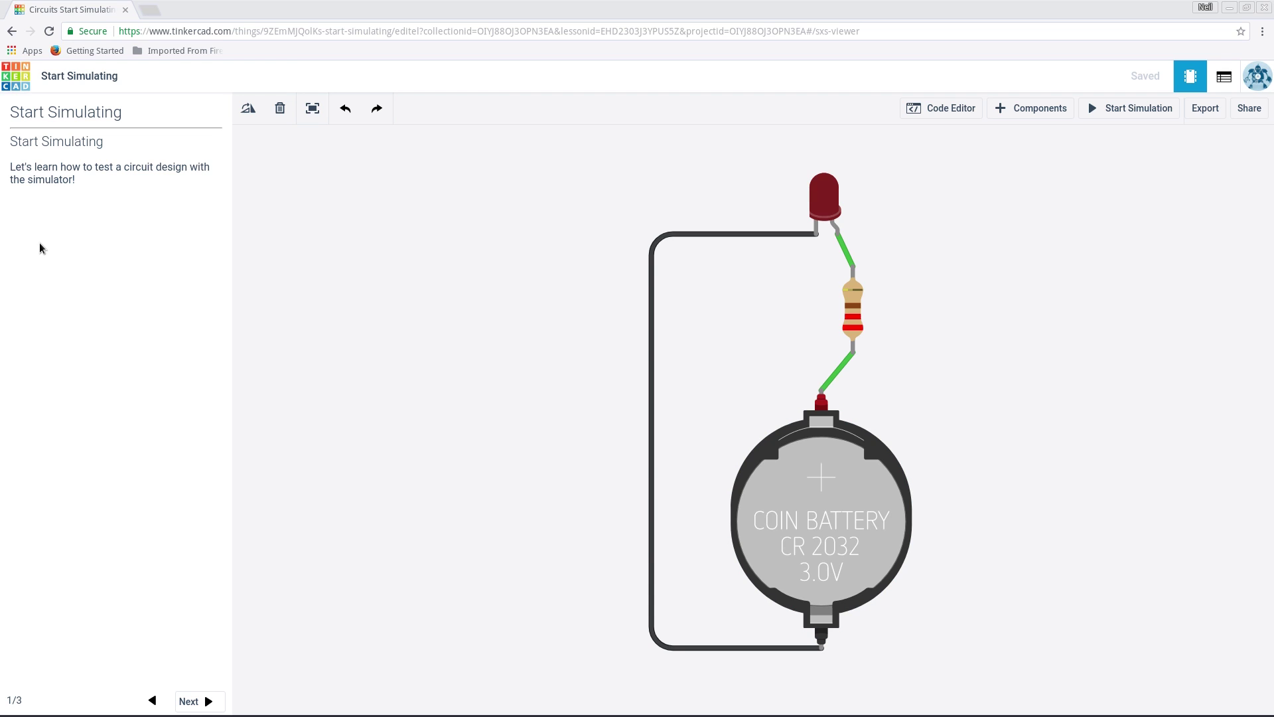
Go to step 2, run and stop the simulation with the LED lit, then reach step 3/3.
{"action": "left_click", "coordinate": [199, 702]}
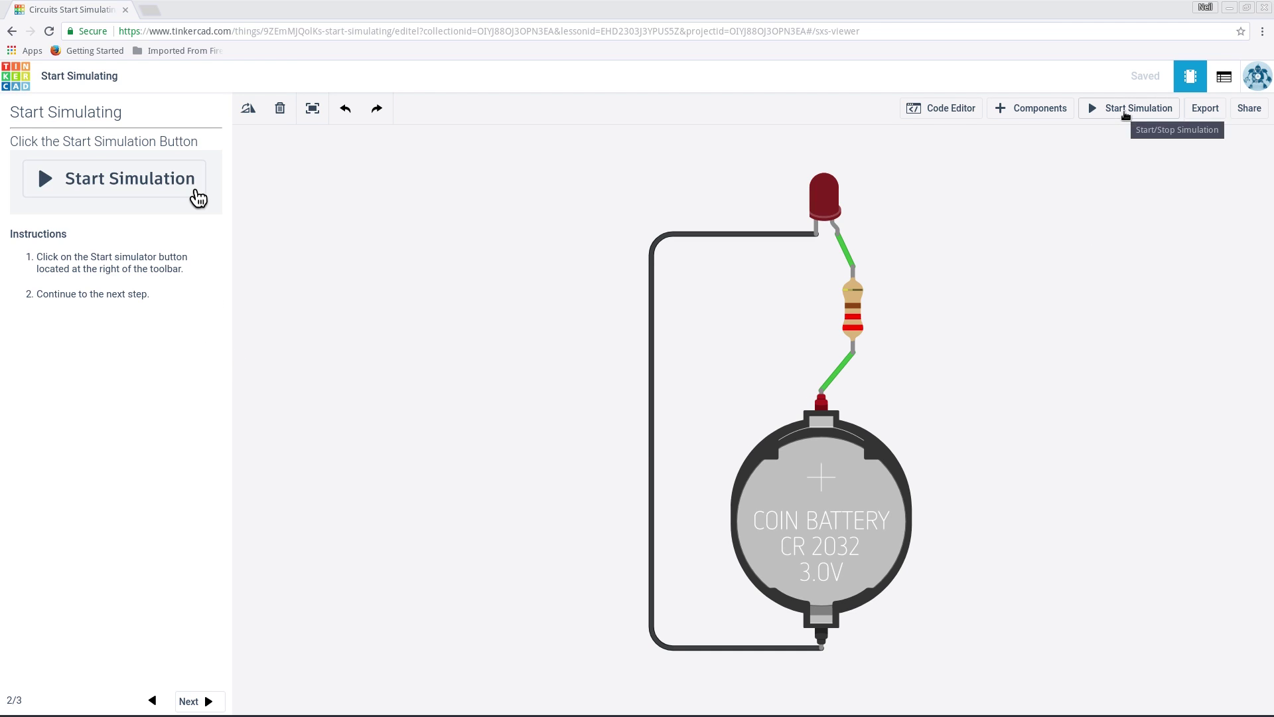
{"action": "left_click", "coordinate": [1124, 116]}
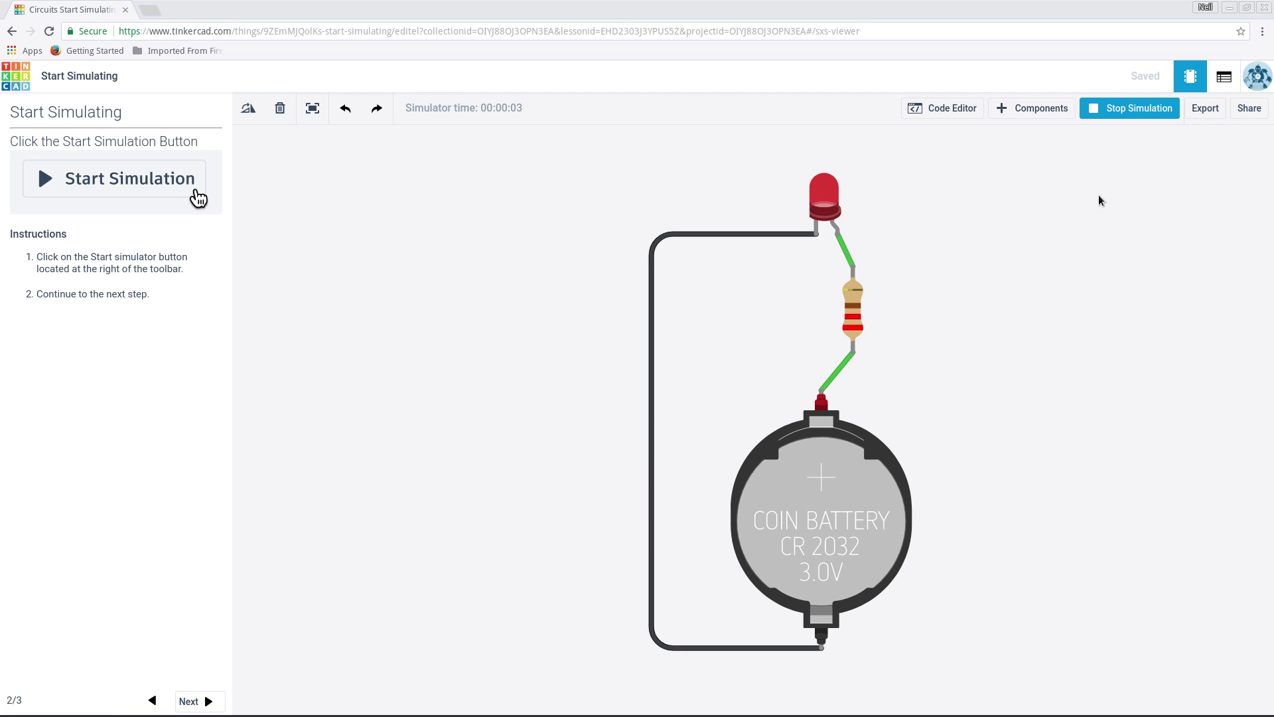
{"action": "left_click", "coordinate": [1115, 114]}
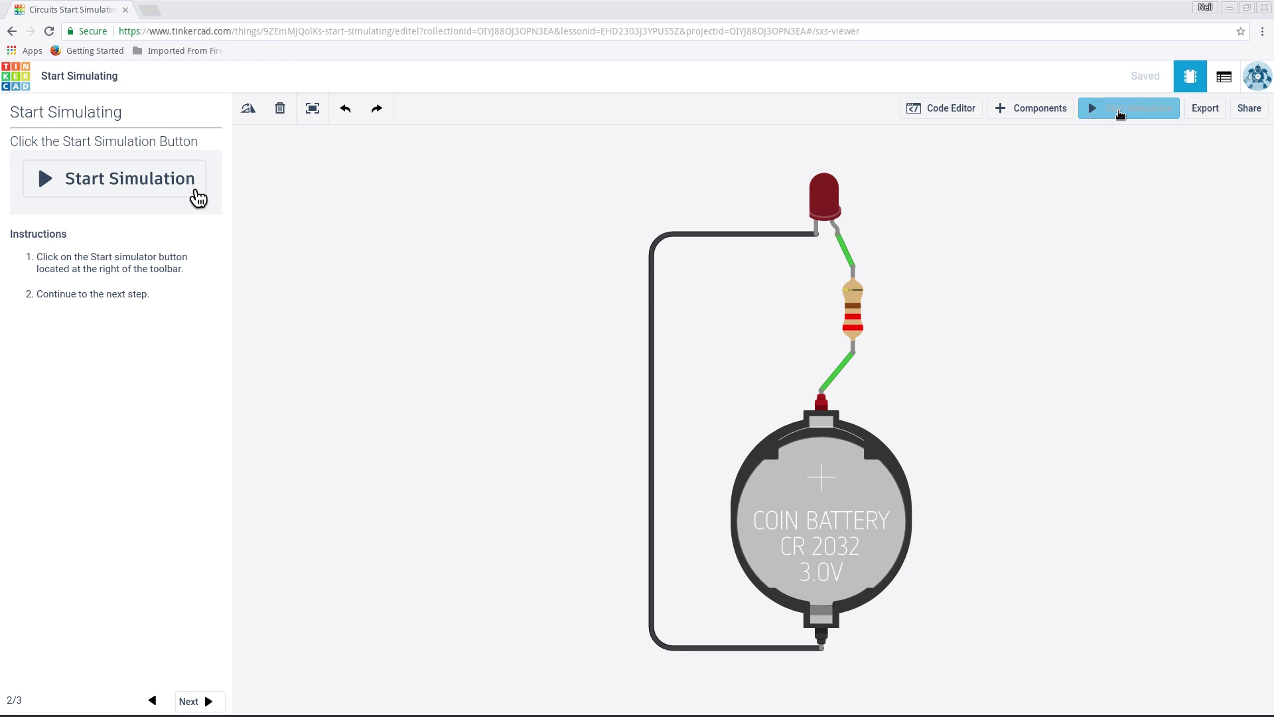
{"action": "left_click", "coordinate": [207, 701]}
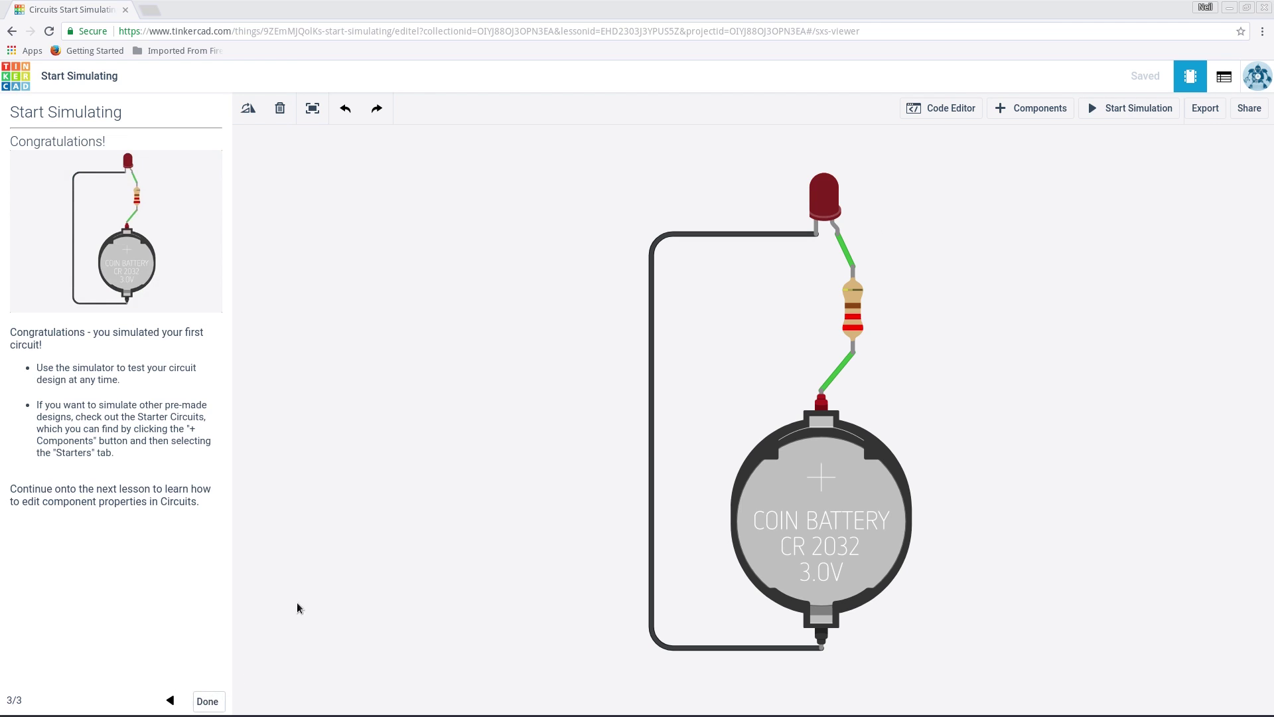
Finish Start Simulating and advance the Editing Components lesson to step 2/4.
{"action": "left_click", "coordinate": [217, 702]}
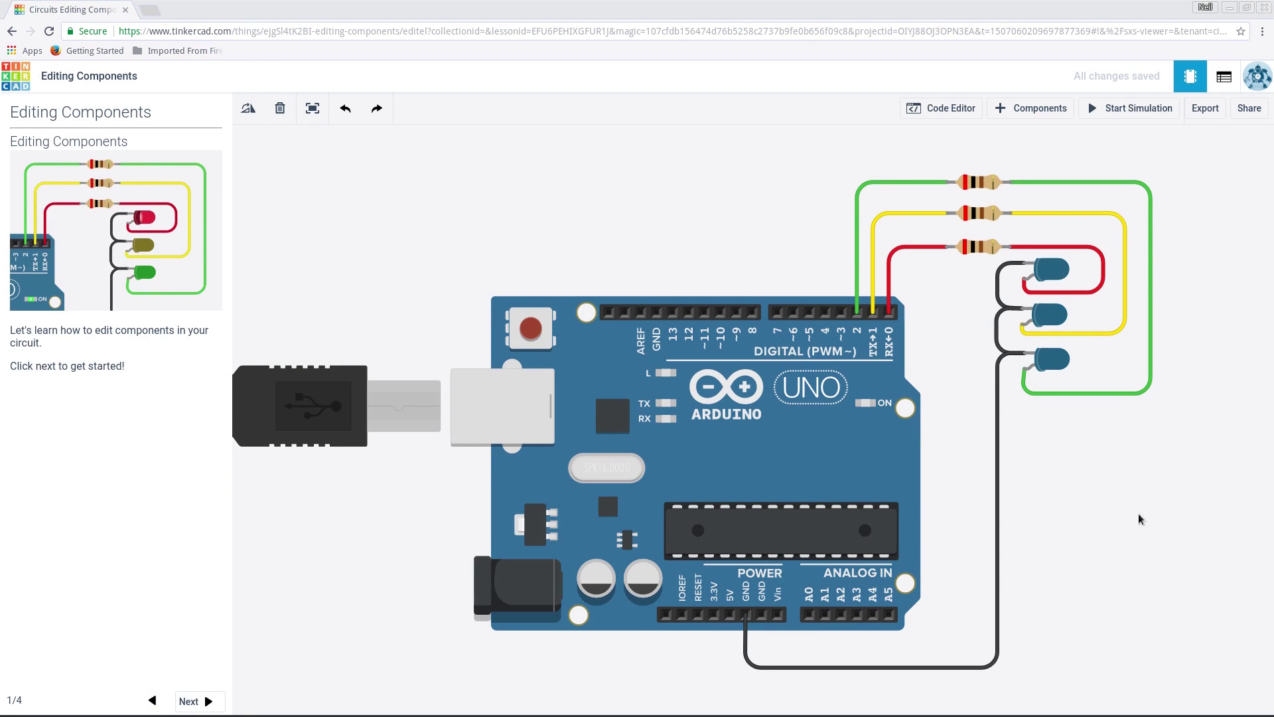
{"action": "scroll", "coordinate": [1238, 567], "scroll_direction": "down", "scroll_amount": 1}
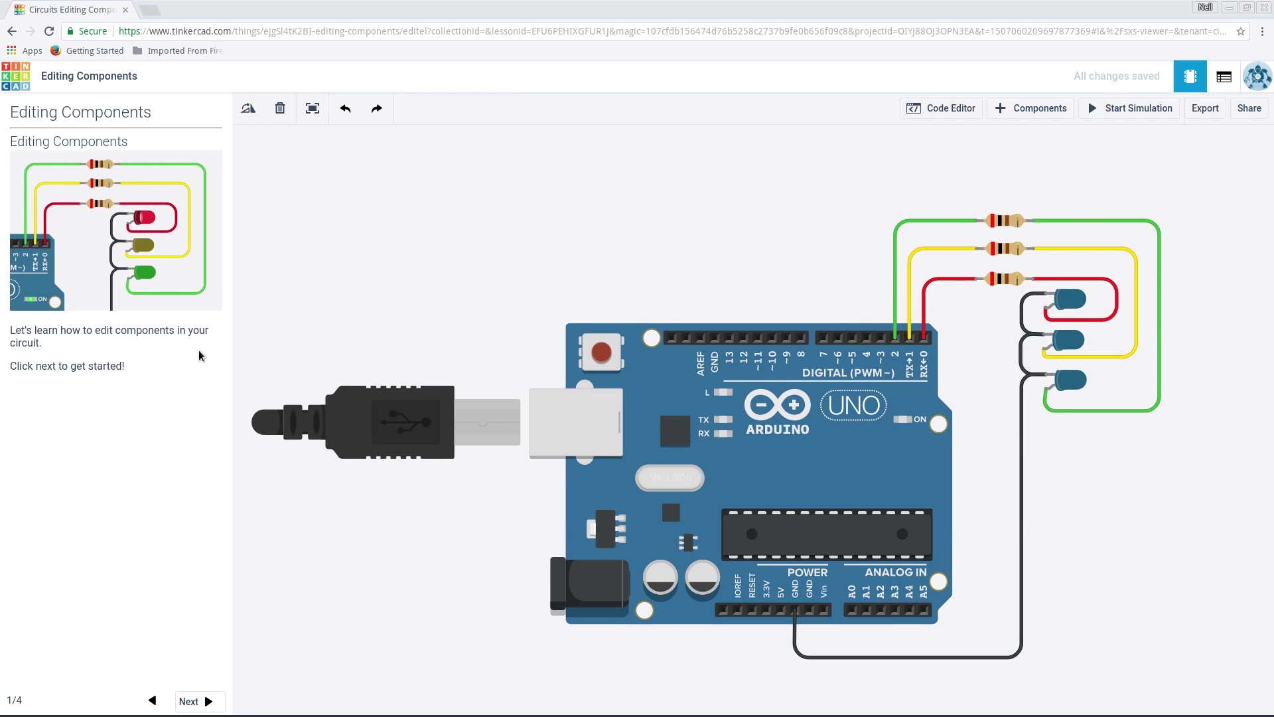
{"action": "left_click", "coordinate": [189, 701]}
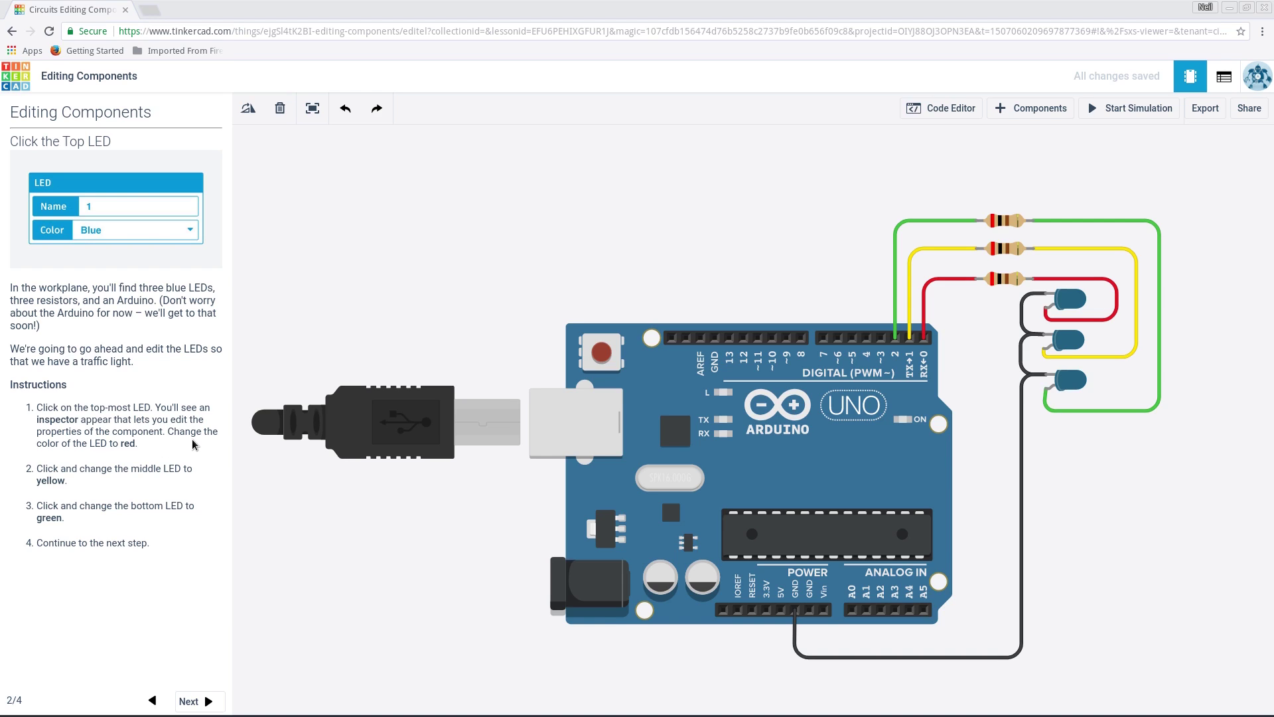
Set the top, middle and bottom LEDs to Red, Yellow and Green, then advance to step 3/4.
{"action": "left_click", "coordinate": [1070, 302]}
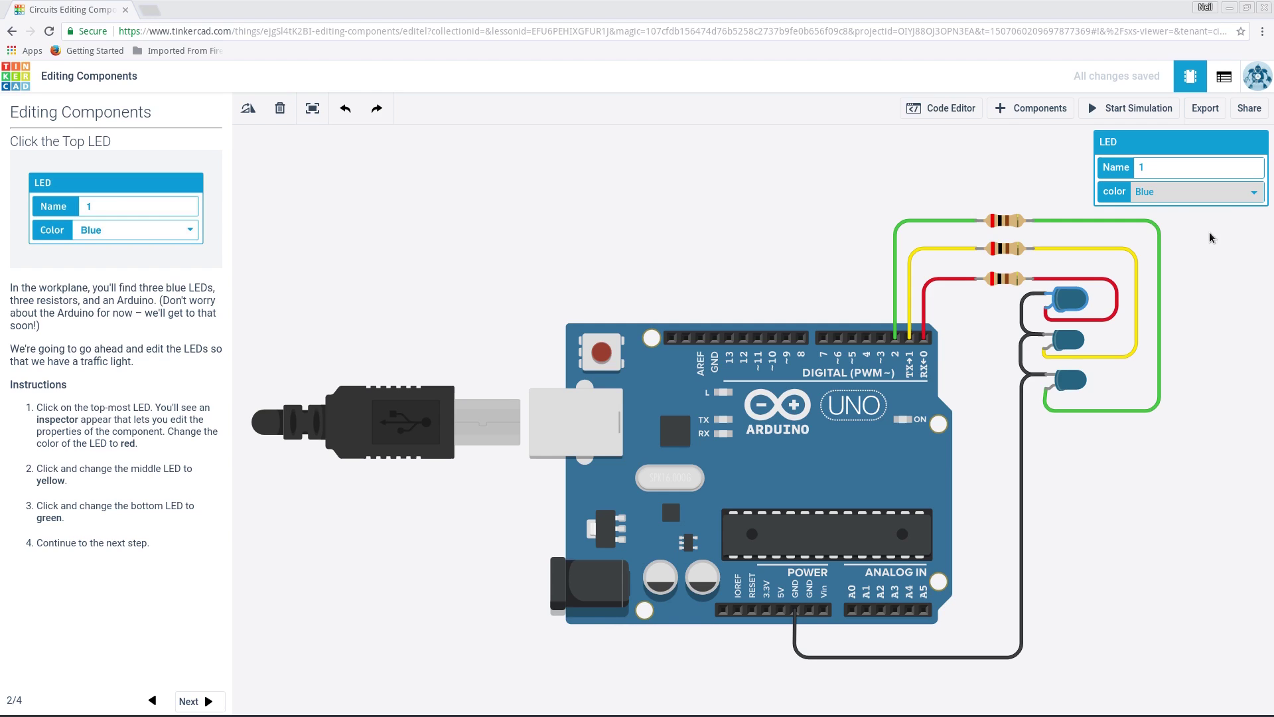
{"action": "left_click", "coordinate": [1253, 193]}
{"action": "left_click", "coordinate": [1228, 257]}
{"action": "left_click", "coordinate": [1070, 341]}
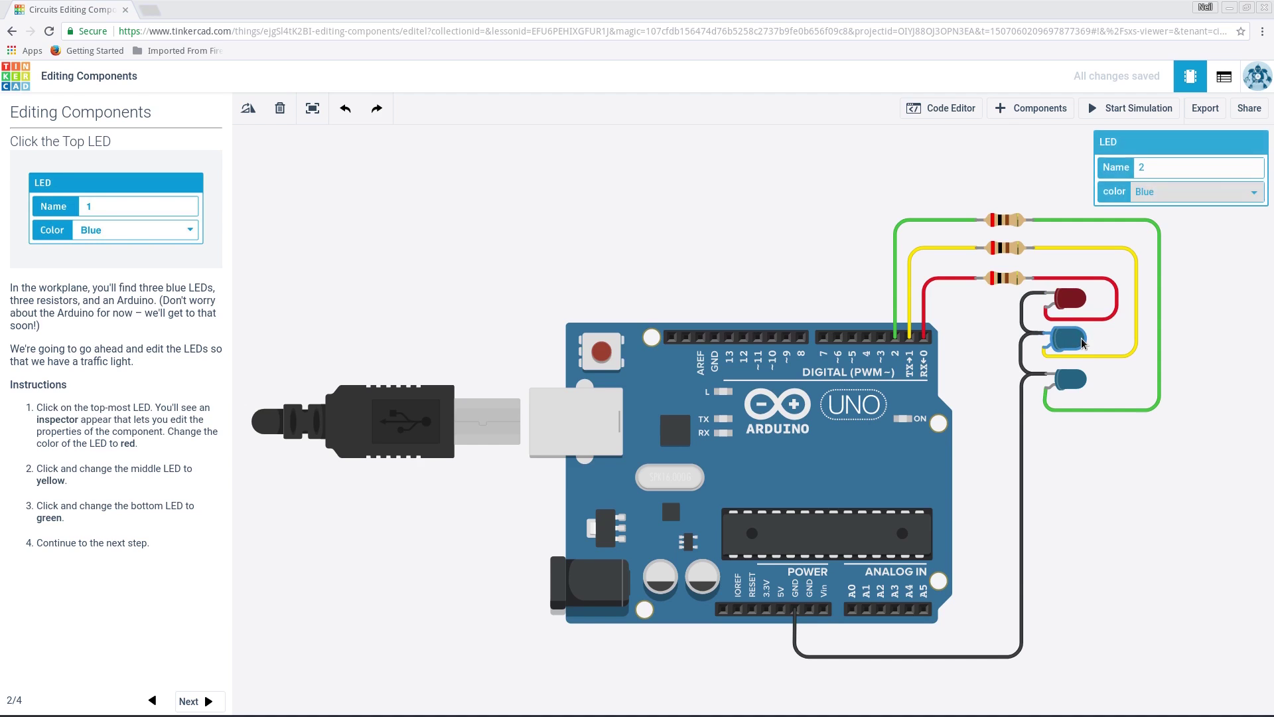
{"action": "left_click", "coordinate": [1243, 192]}
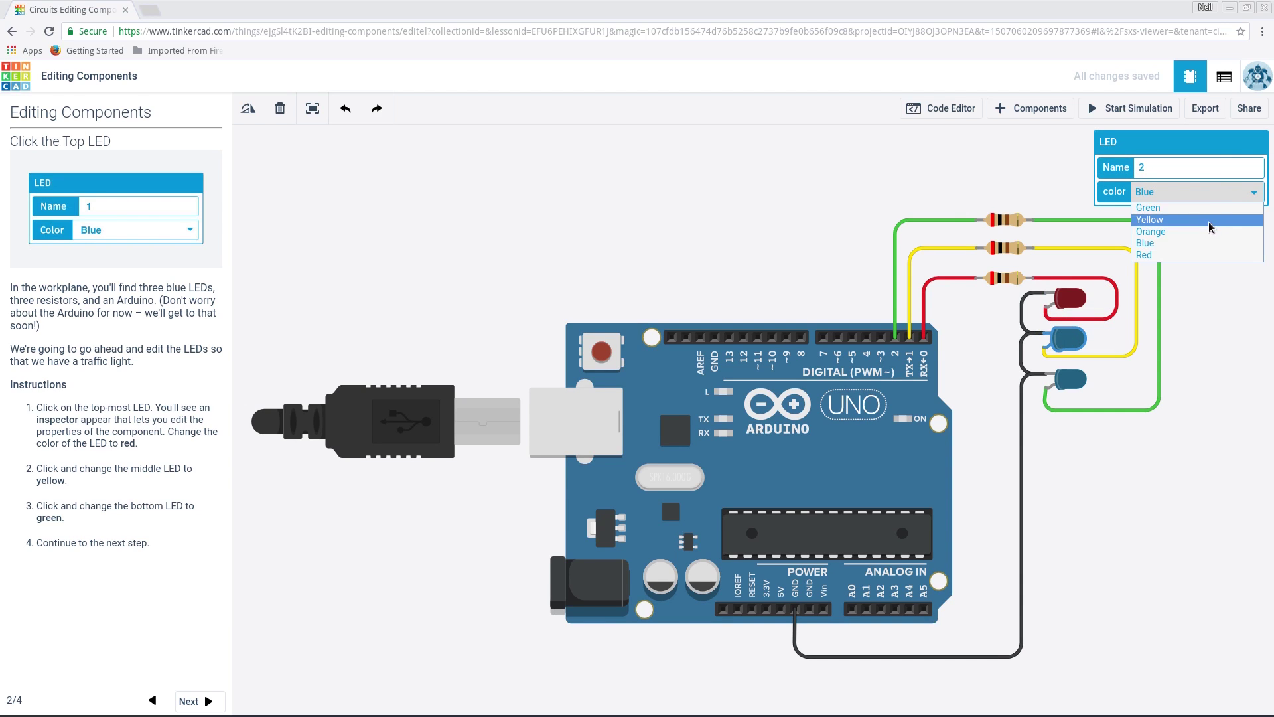
{"action": "left_click", "coordinate": [1209, 224]}
{"action": "left_click", "coordinate": [1021, 553]}
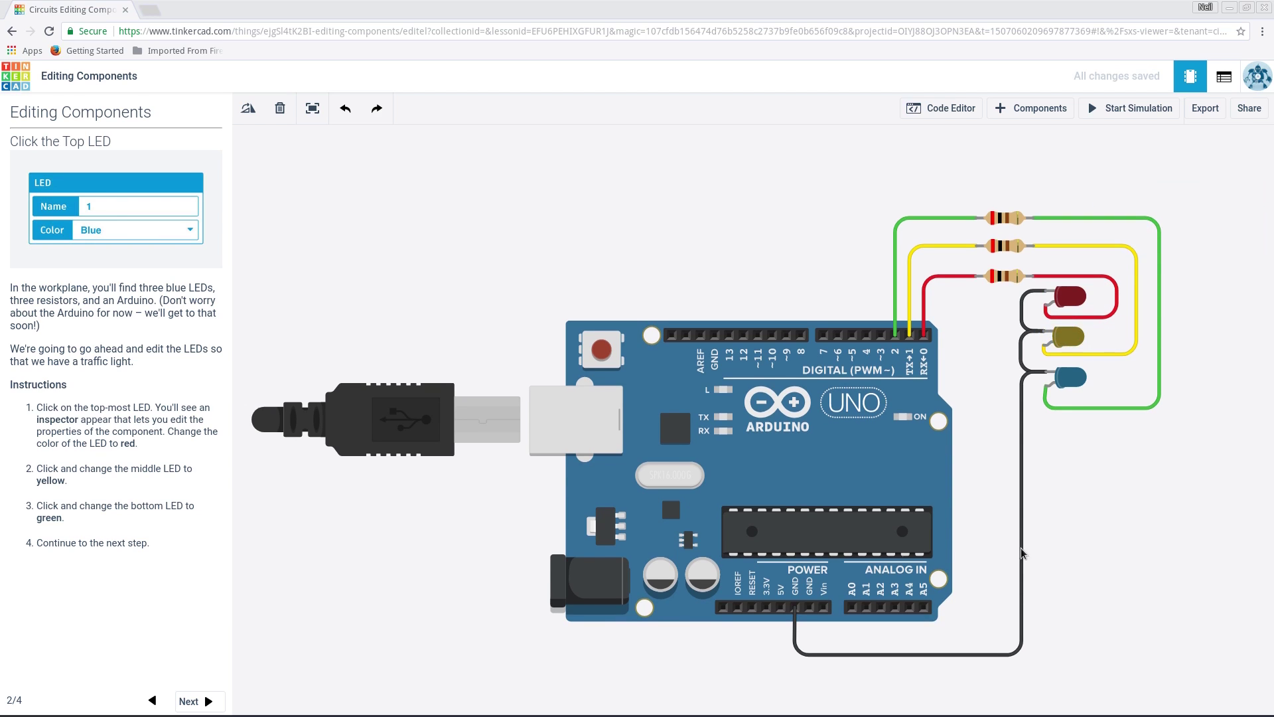
{"action": "left_click", "coordinate": [1076, 382]}
{"action": "left_click", "coordinate": [1254, 194]}
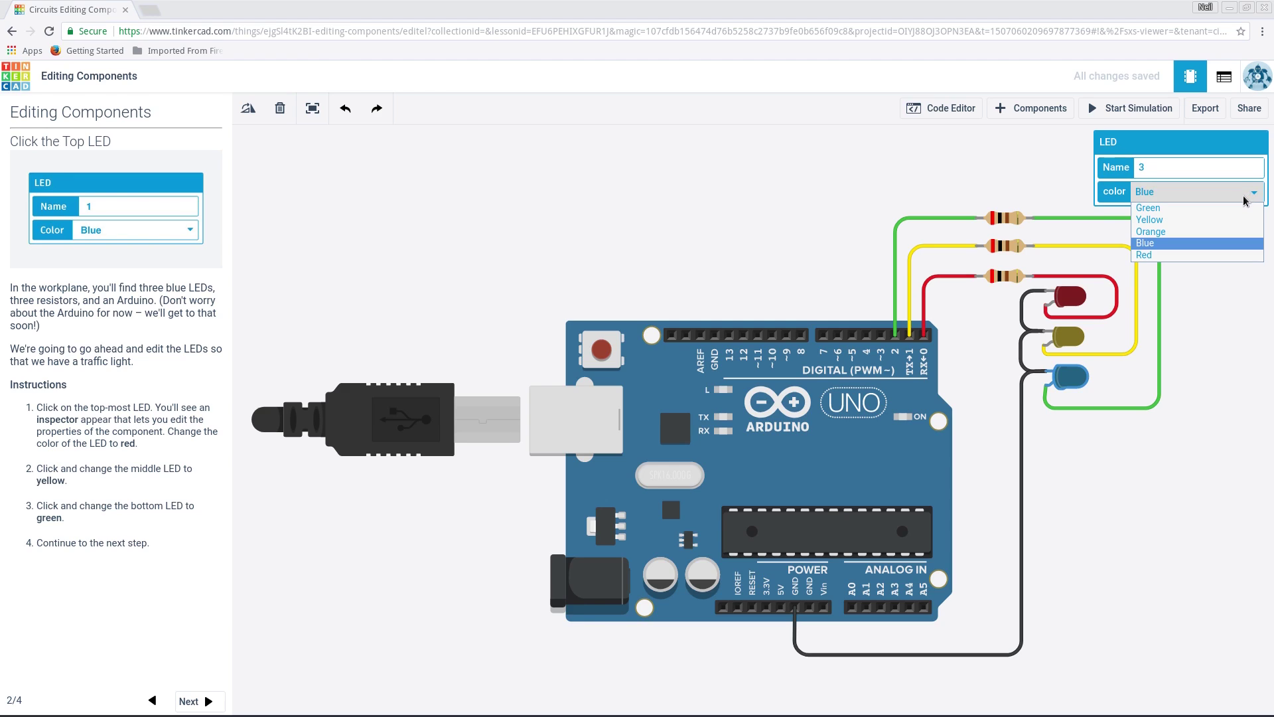
{"action": "left_click", "coordinate": [1238, 208]}
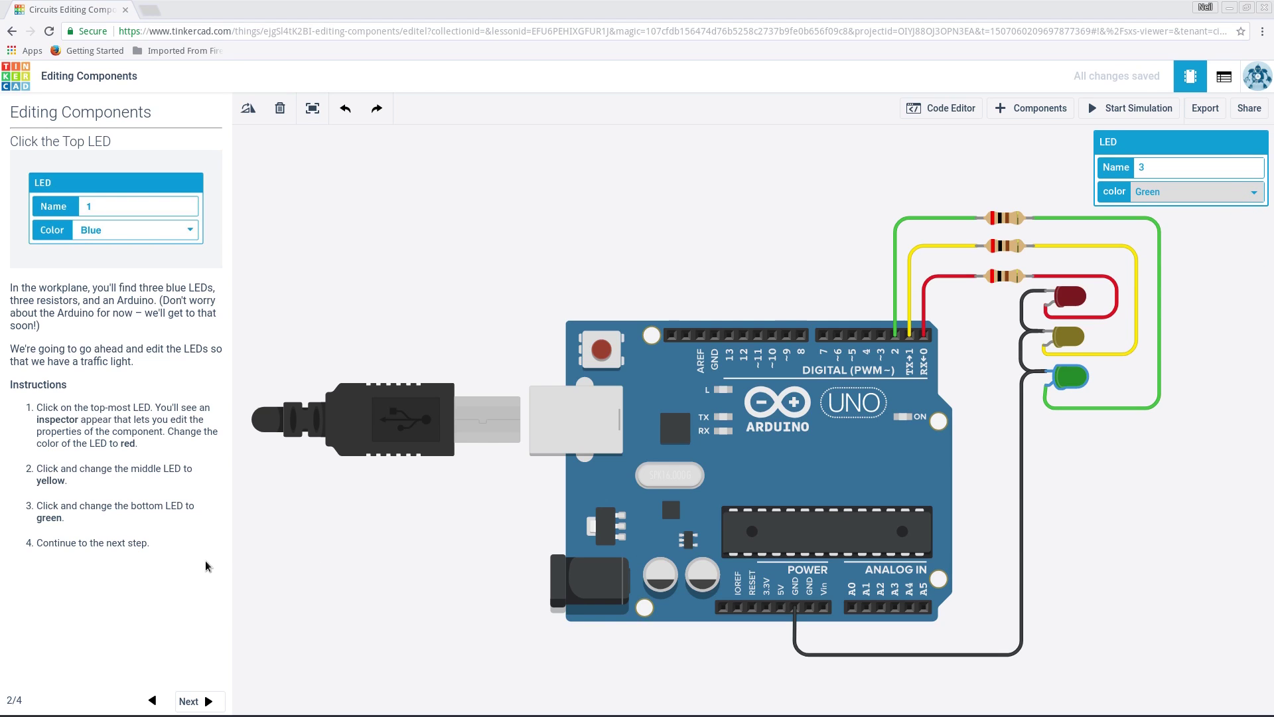
{"action": "left_click", "coordinate": [205, 700]}
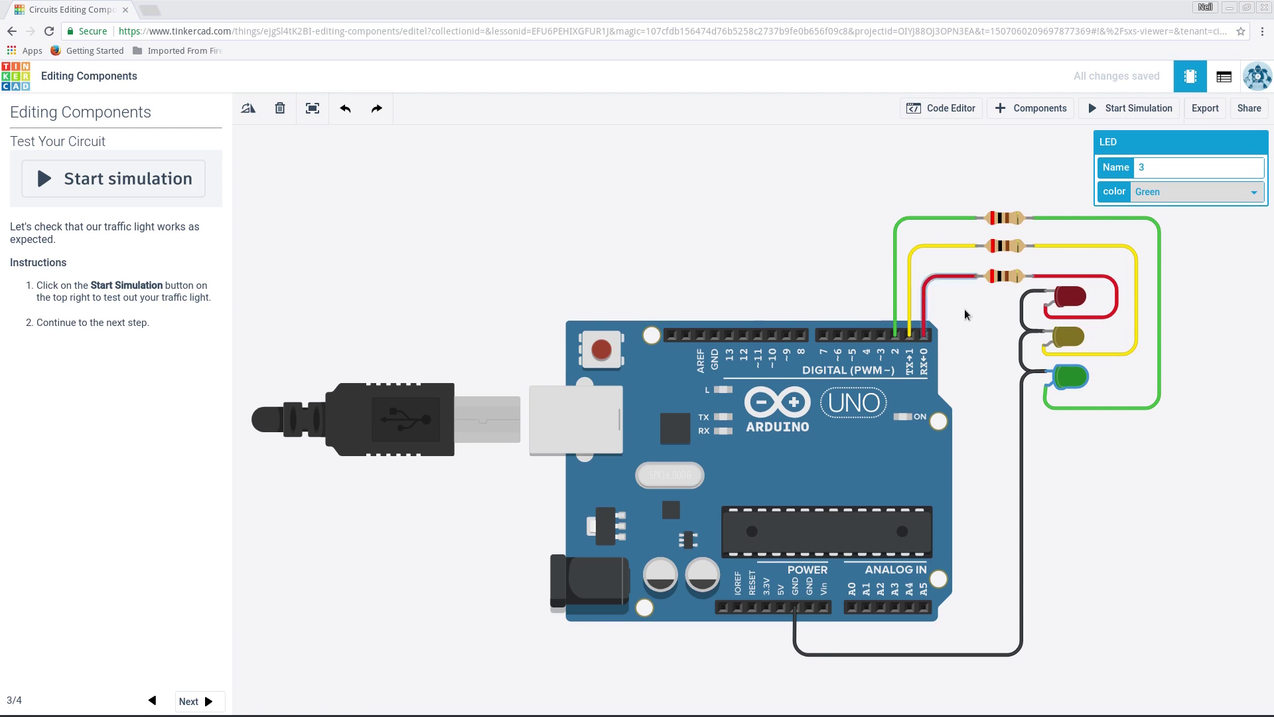
Run and stop the traffic-light simulation, then advance the lesson to step 4/4.
{"action": "left_click", "coordinate": [1237, 337]}
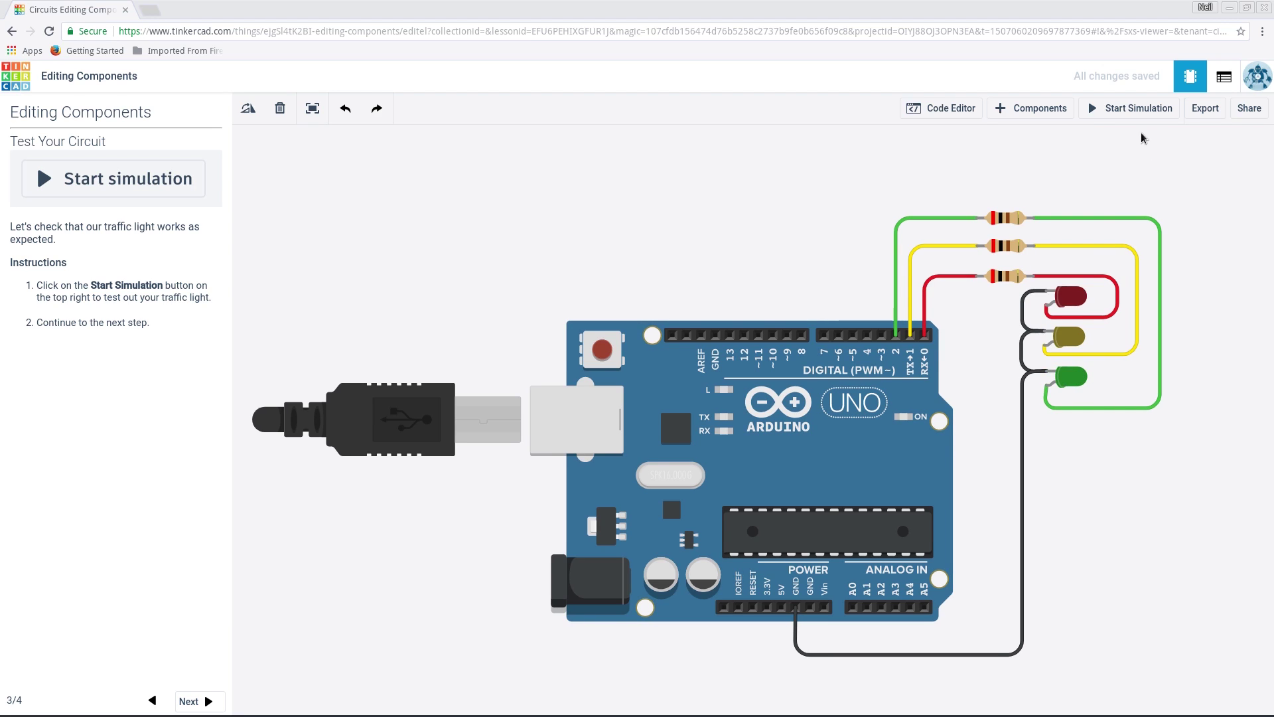
{"action": "left_click", "coordinate": [1134, 108]}
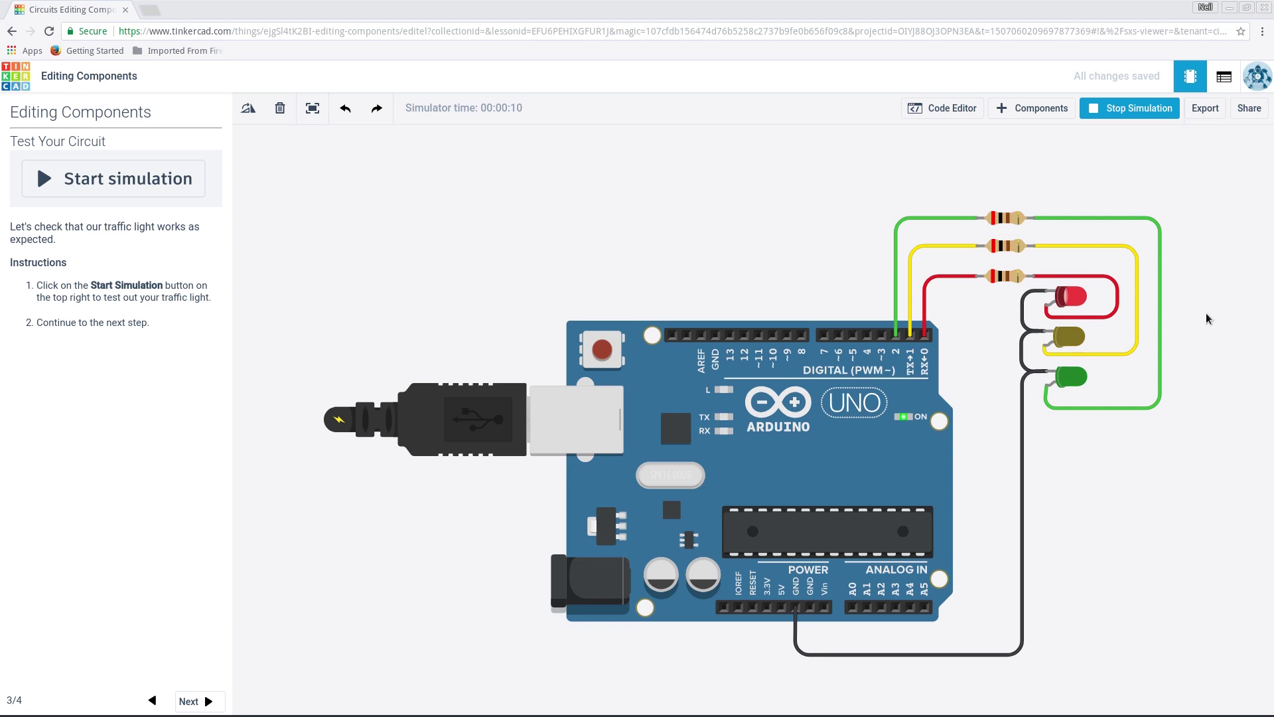
{"action": "left_click", "coordinate": [1126, 108]}
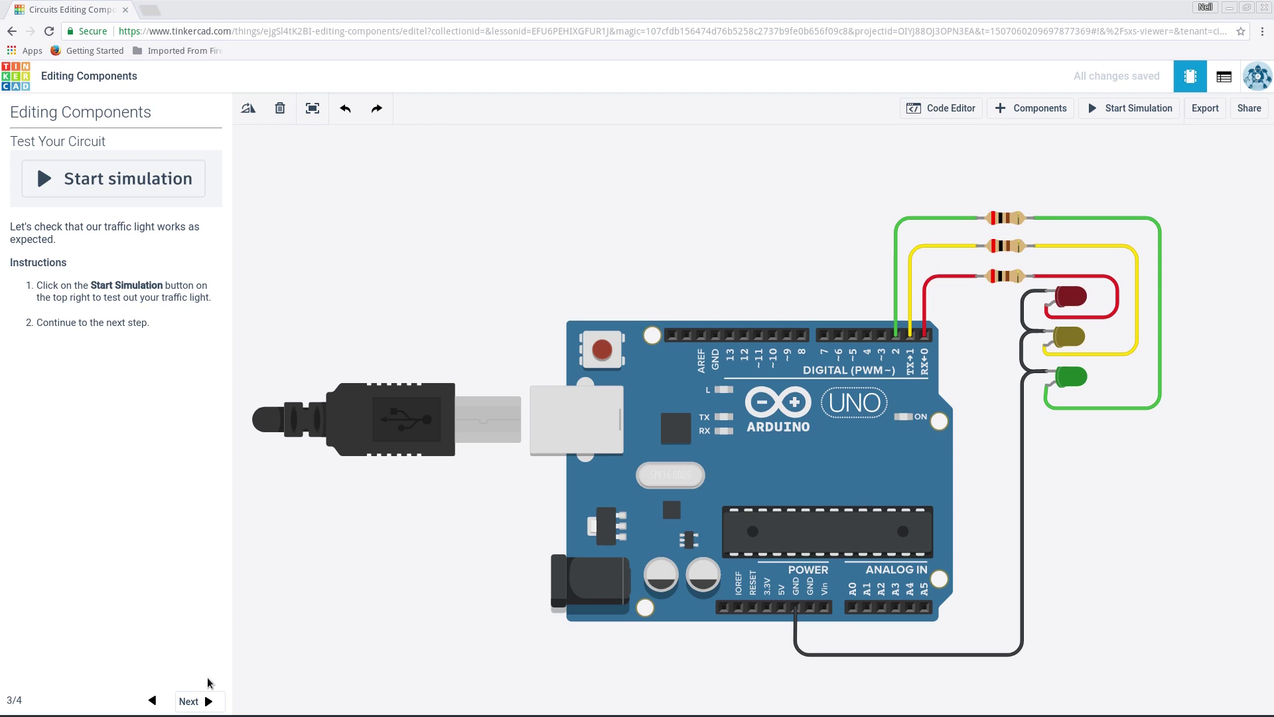
{"action": "left_click", "coordinate": [193, 700]}
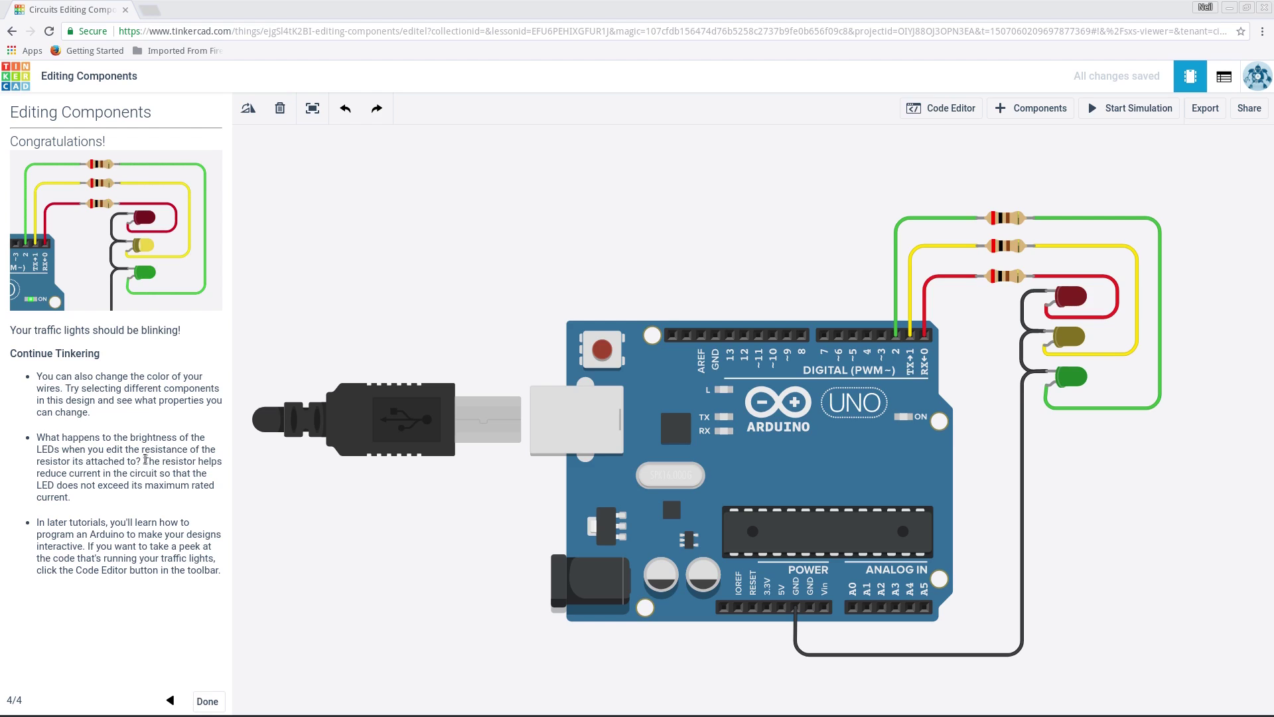
Set the top resistor to 400 Ω, then run the simulation for about 10 seconds and stop it.
{"action": "left_click", "coordinate": [1003, 219]}
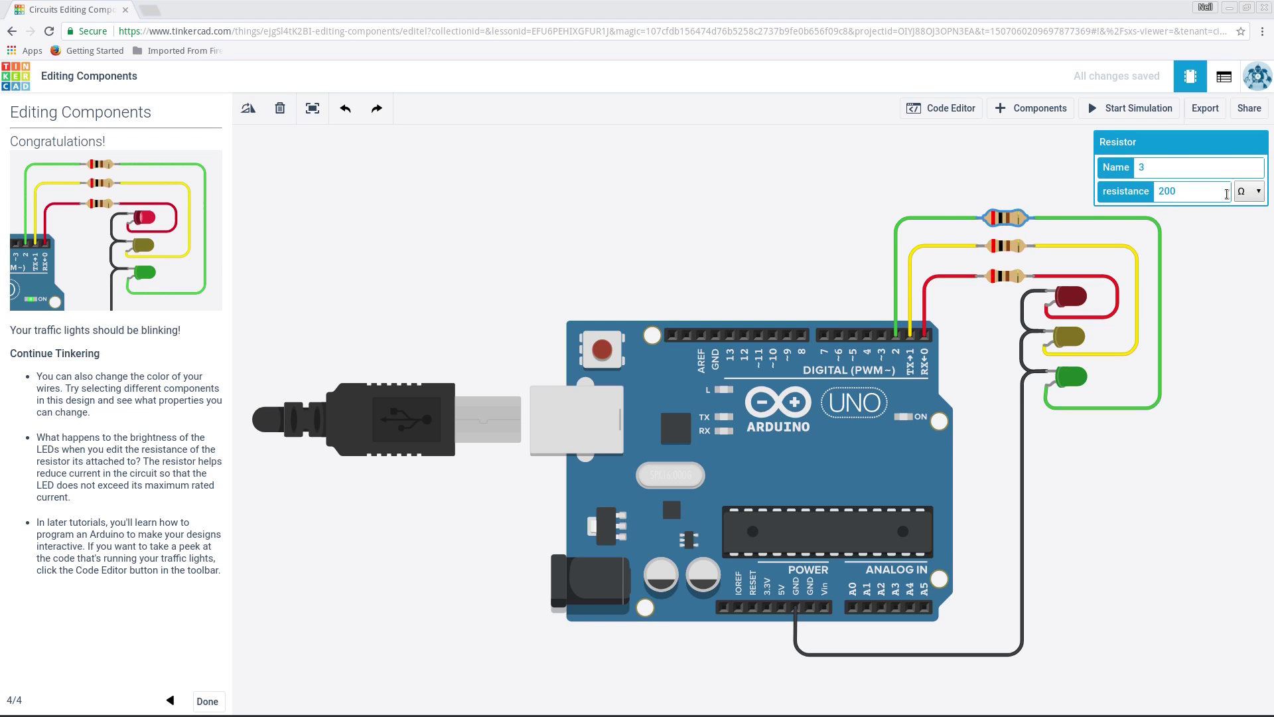
{"action": "left_click", "coordinate": [1207, 187]}
{"action": "key", "text": "BackSpace"}
{"action": "key", "text": "BackSpace"}
{"action": "key", "text": "BackSpace"}
{"action": "type", "text": "400"}
{"action": "left_click", "coordinate": [1264, 313]}
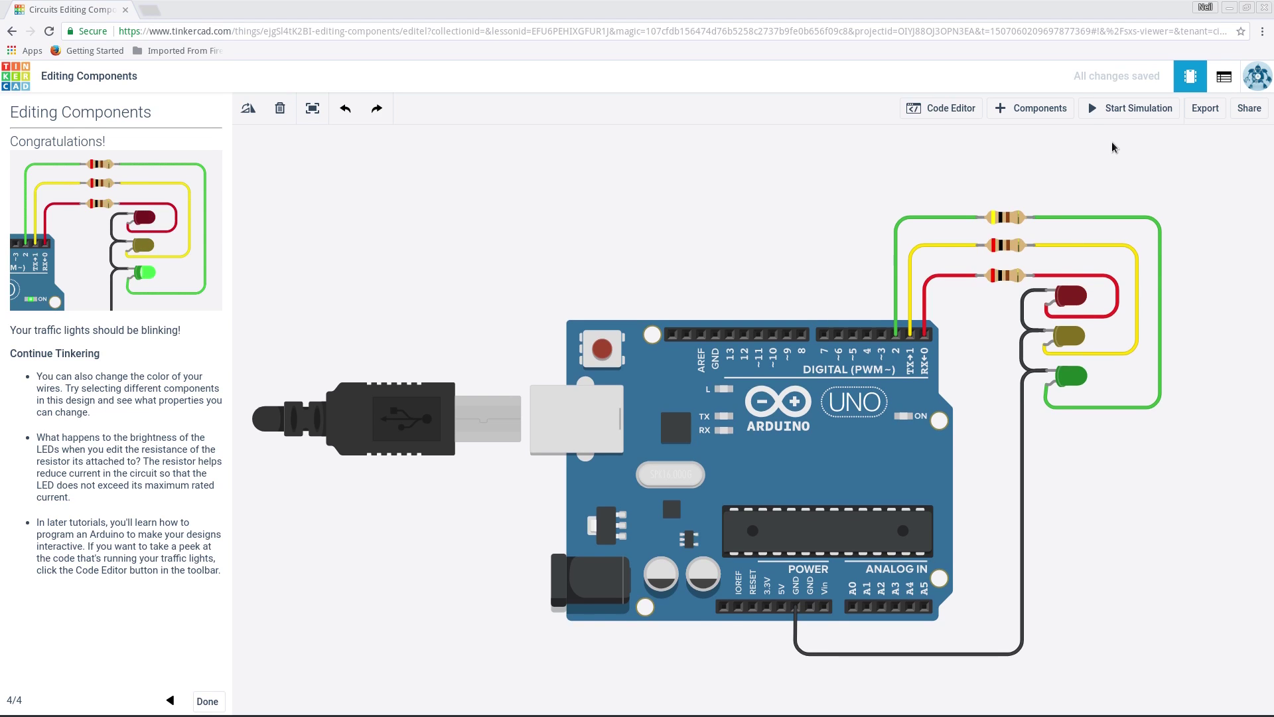
{"action": "left_click", "coordinate": [1129, 108]}
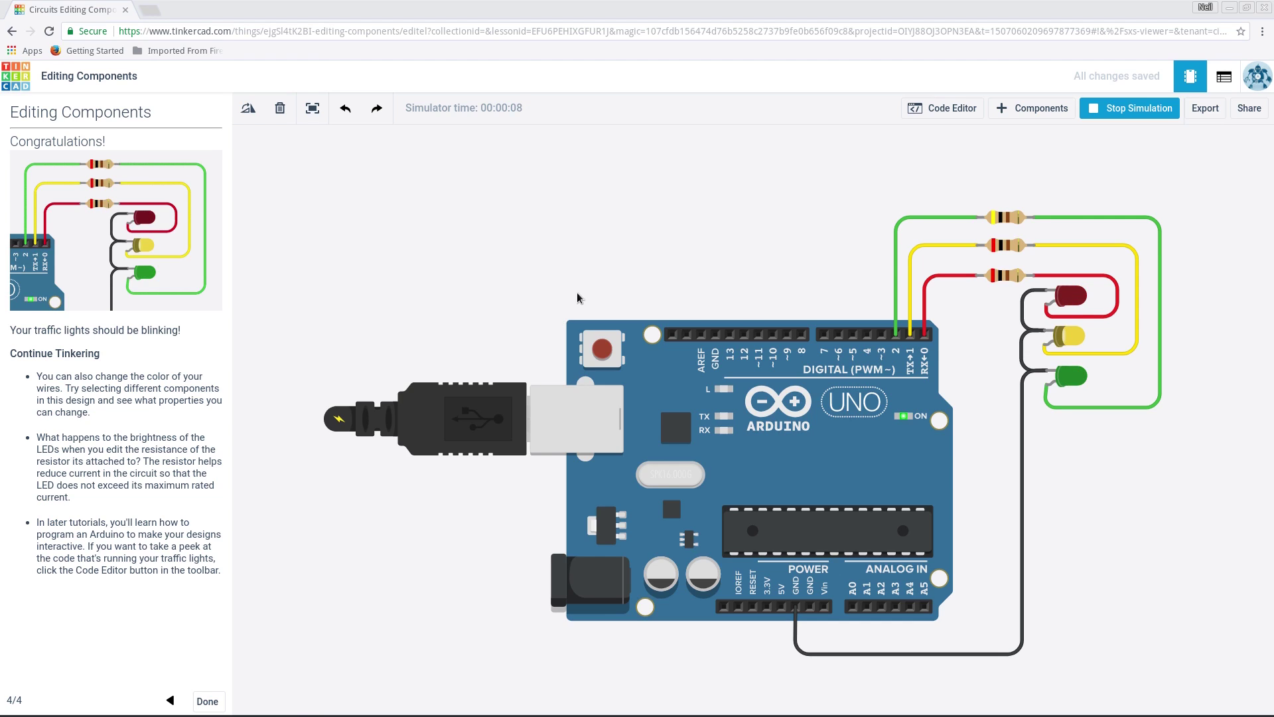
{"action": "left_click", "coordinate": [1120, 114]}
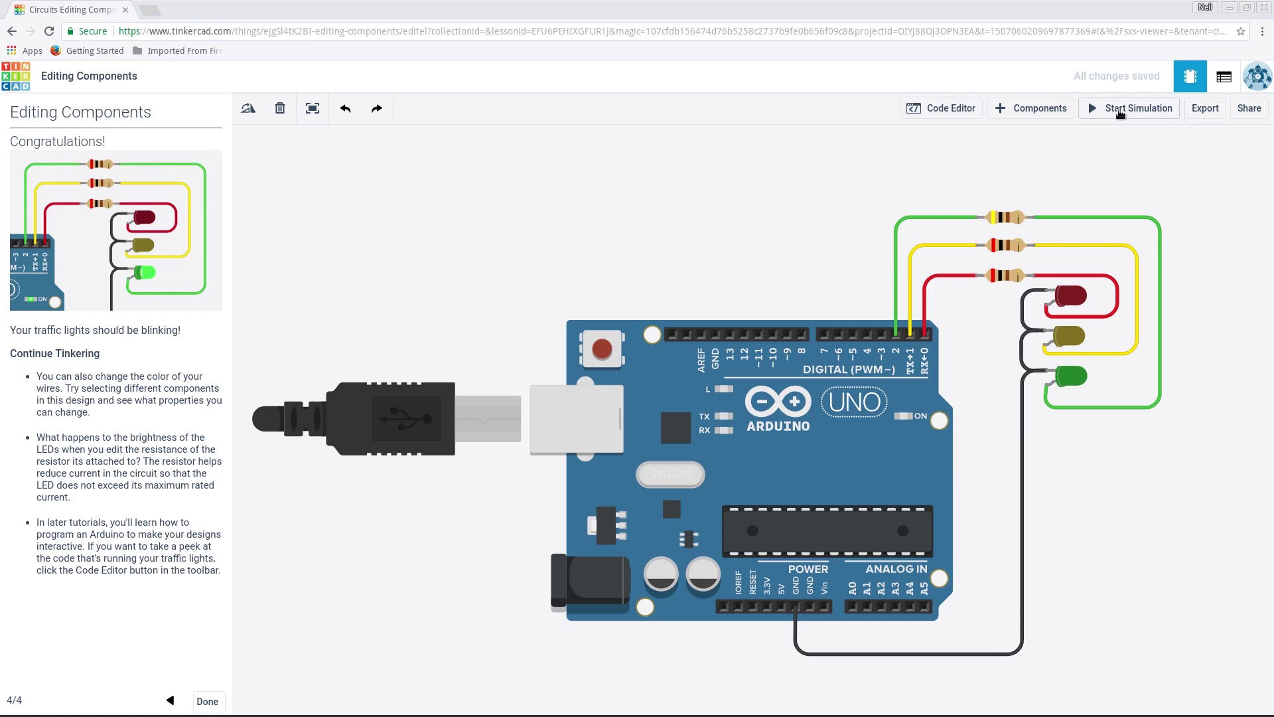
{"action": "left_click", "coordinate": [945, 112]}
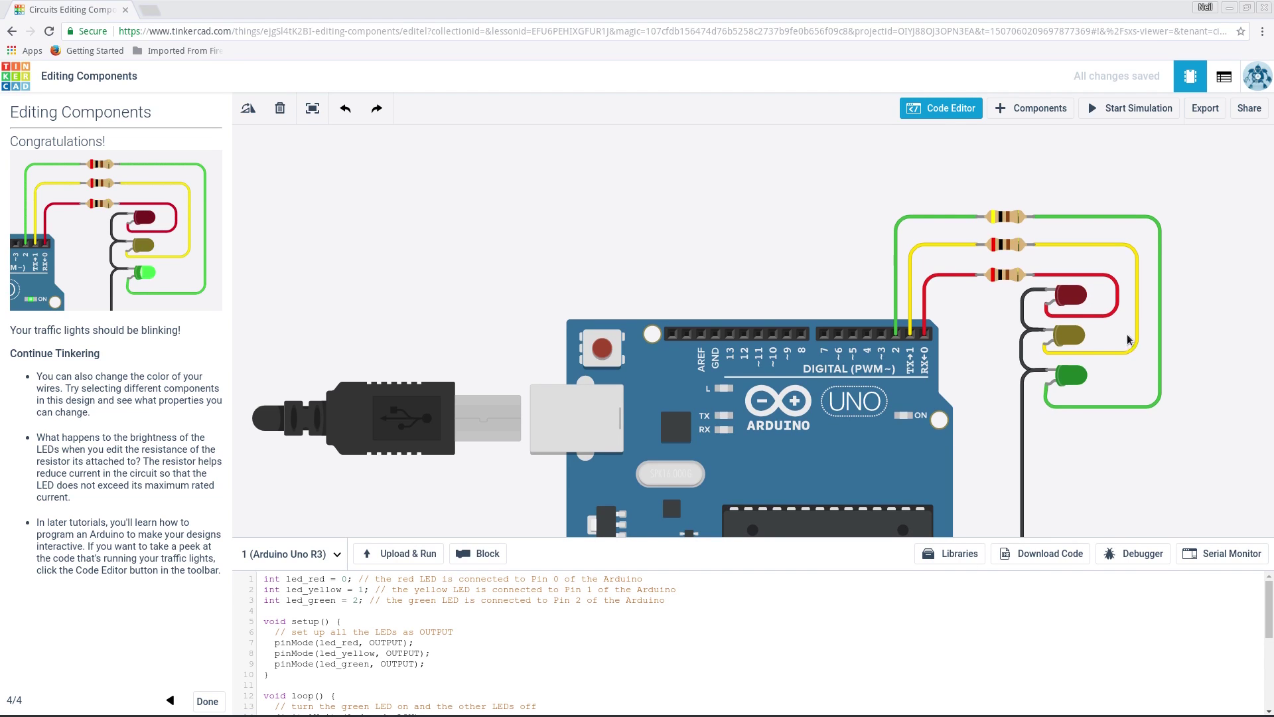
{"action": "left_click", "coordinate": [941, 113]}
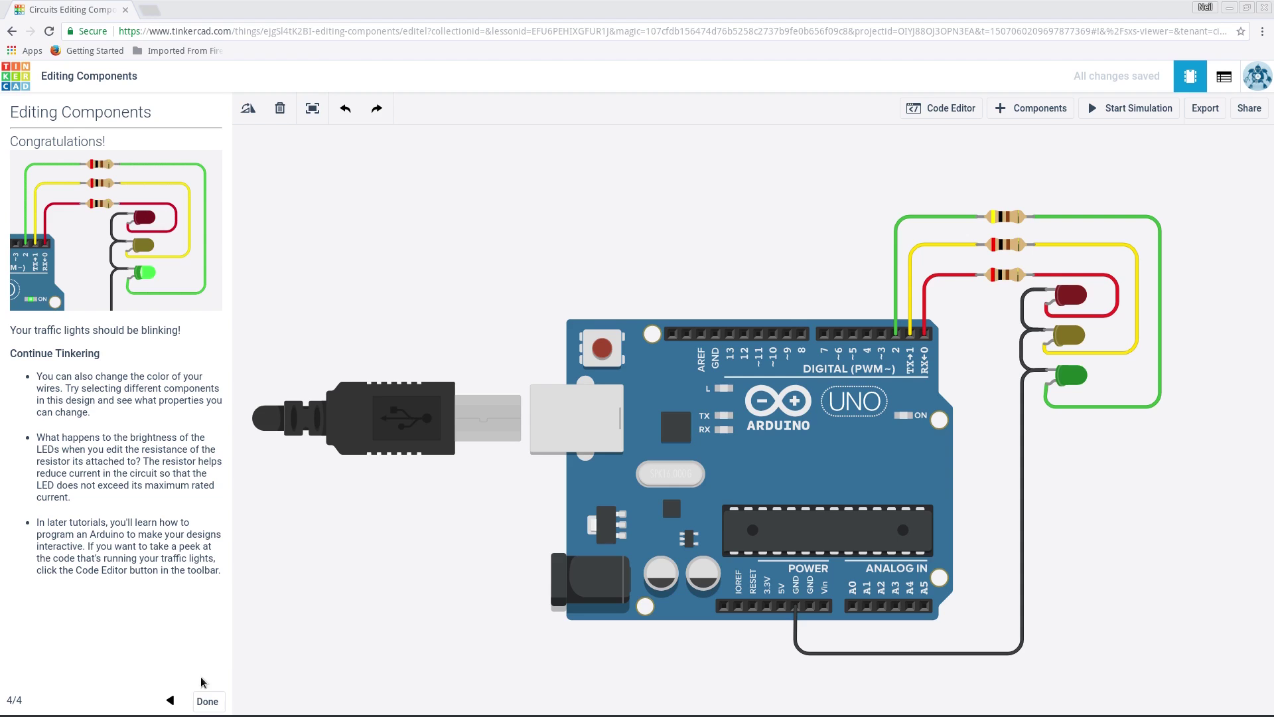
Mark the Editing Components lesson Done to reach the Lesson completed! panel.
{"action": "left_click", "coordinate": [207, 701]}
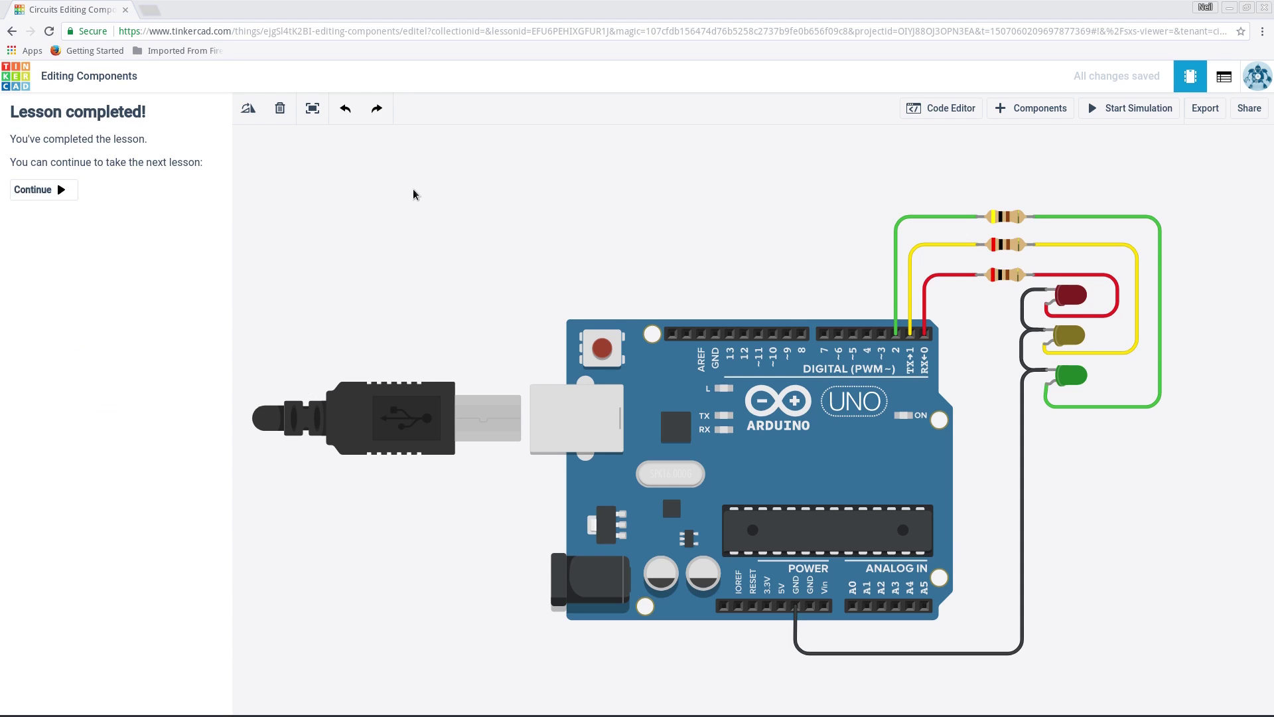